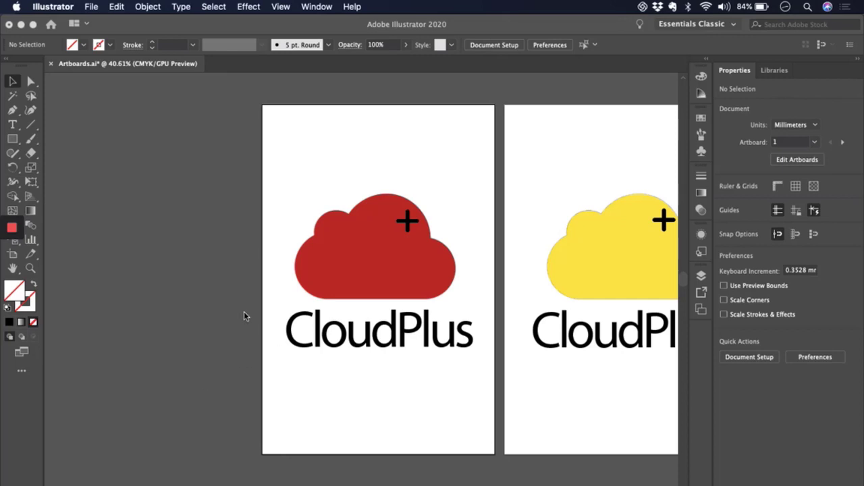
- Look over the three CloudPlus logo artboards, going through them one by one and as a complete set
scroll(298, 279, right, 3)
scroll(297, 279, right, 3)
scroll(297, 279, down, 1)
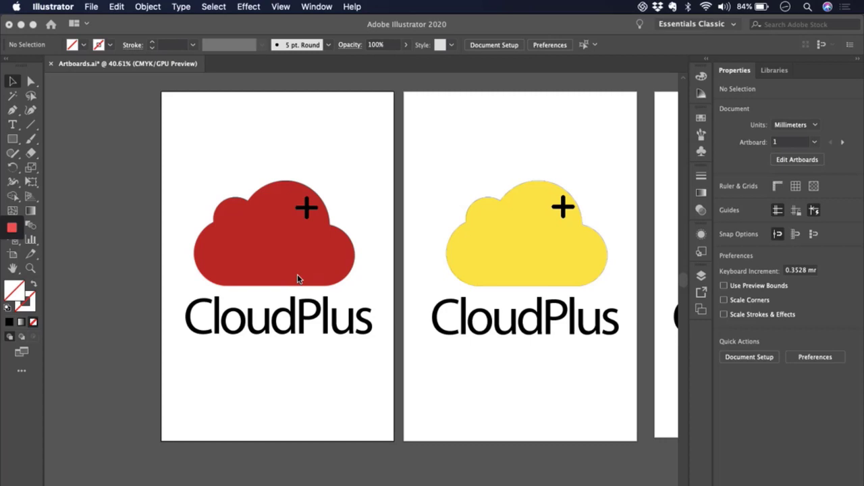
scroll(349, 278, right, 3)
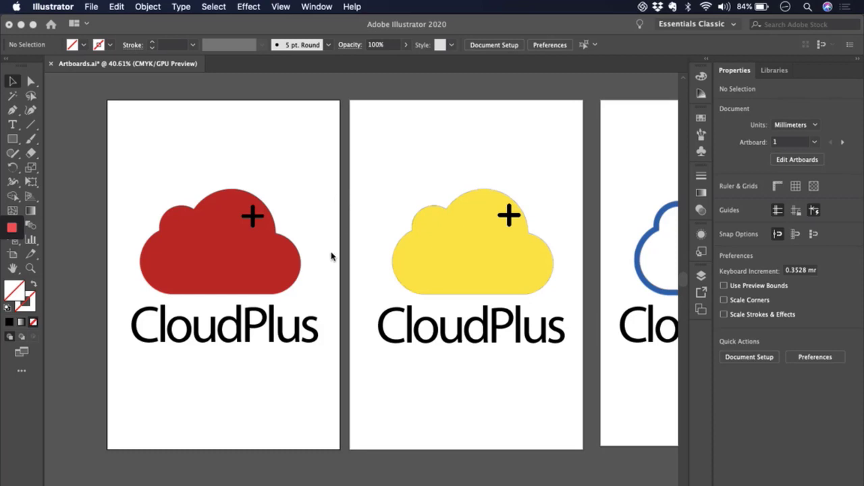
click(88, 255)
key(super+alt+0)
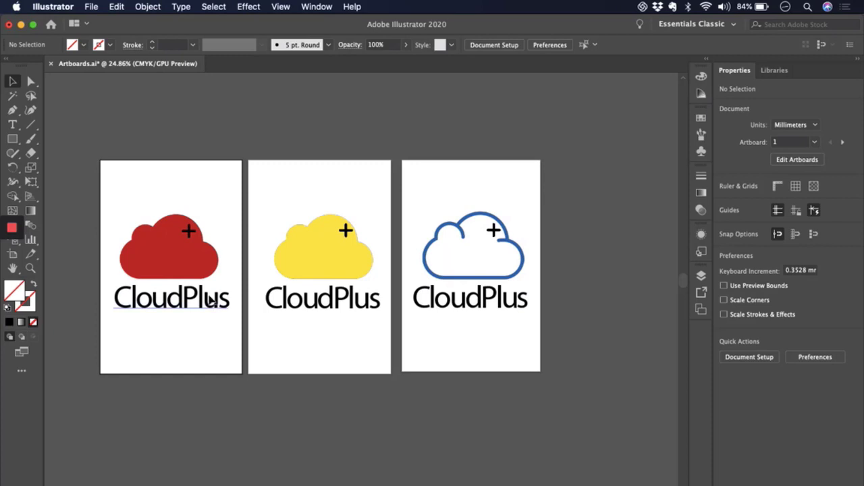
scroll(210, 301, up, 3)
scroll(211, 302, up, 2)
scroll(211, 302, left, 3)
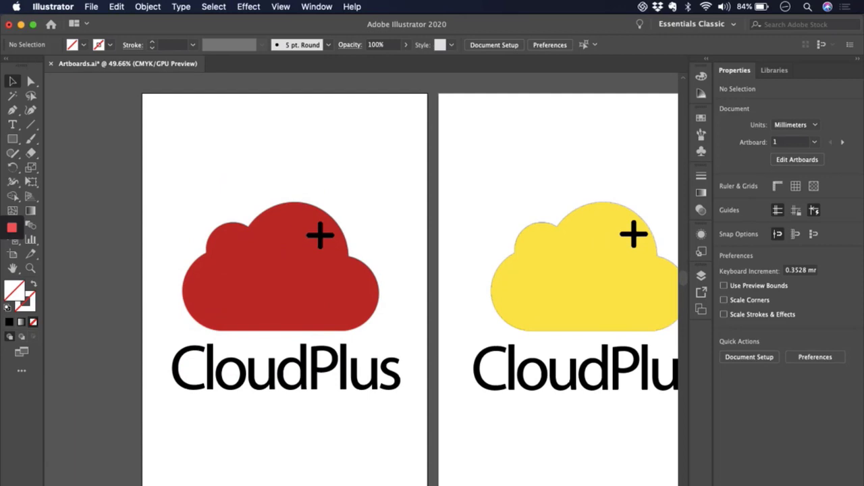
click(122, 473)
key(shift+Page_Down)
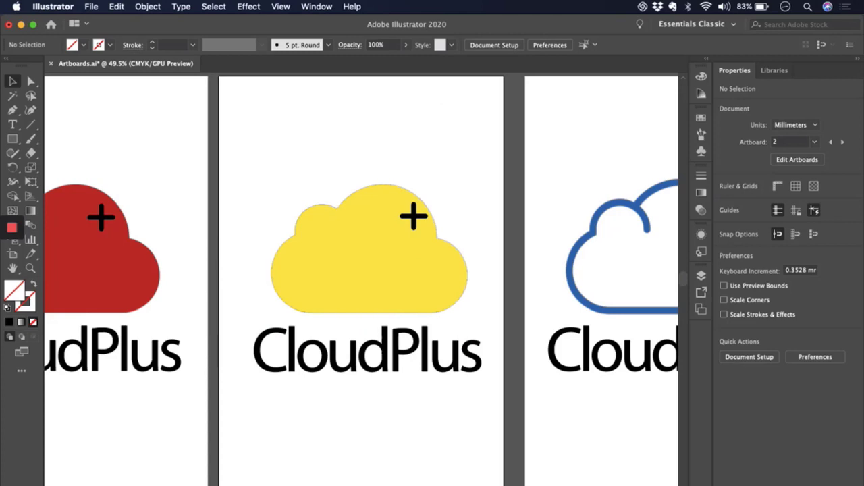
key(shift+Page_Down)
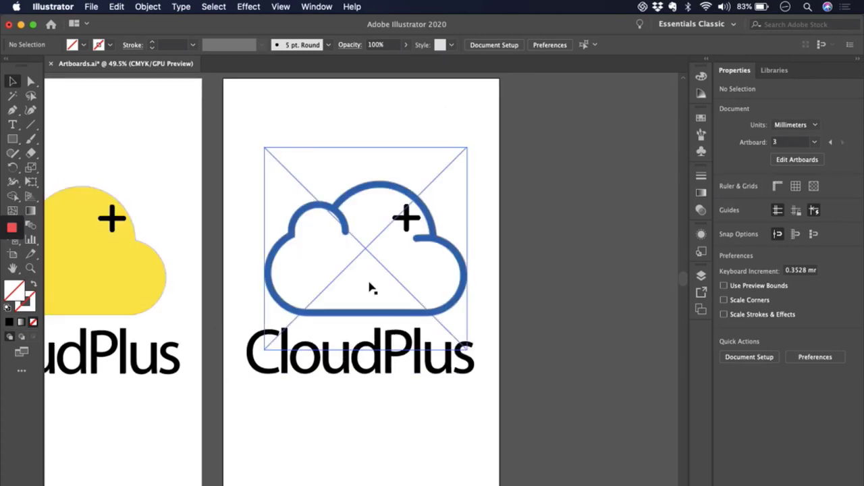
key(super+alt+0)
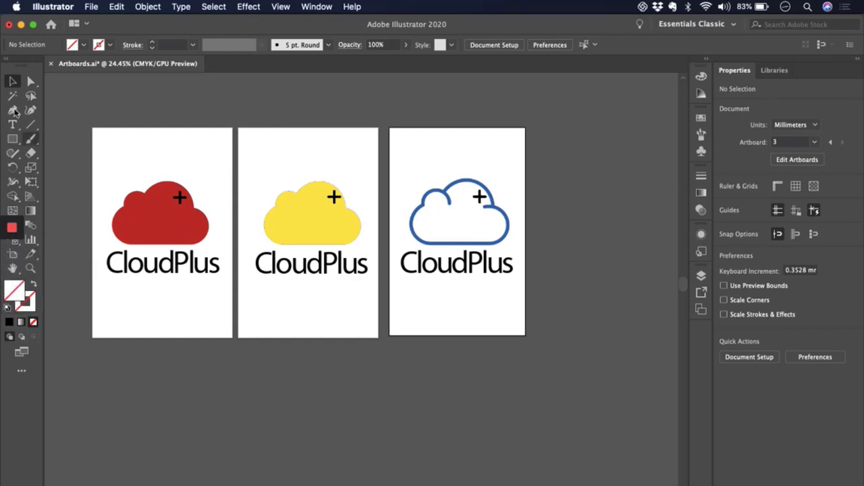
- Duplicate the Blue Outline artboard together with its artwork, placing the copy beside the original at the end of the row
drag(2, 112, 23, 114)
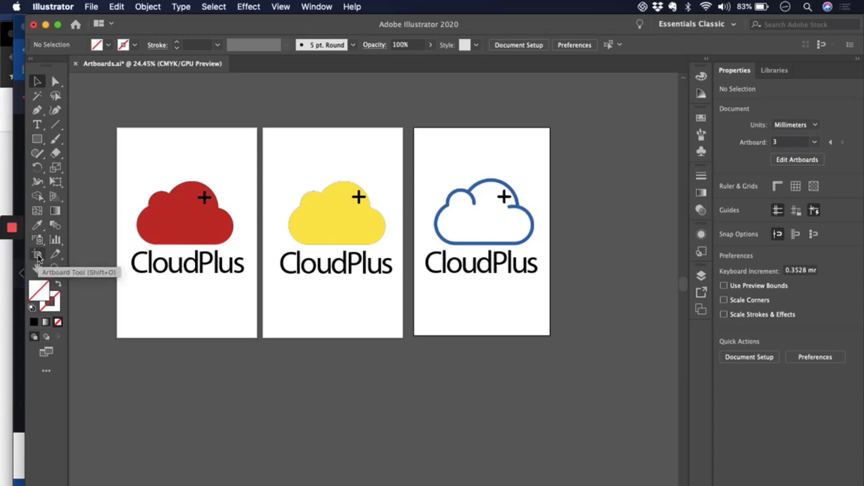
click(39, 257)
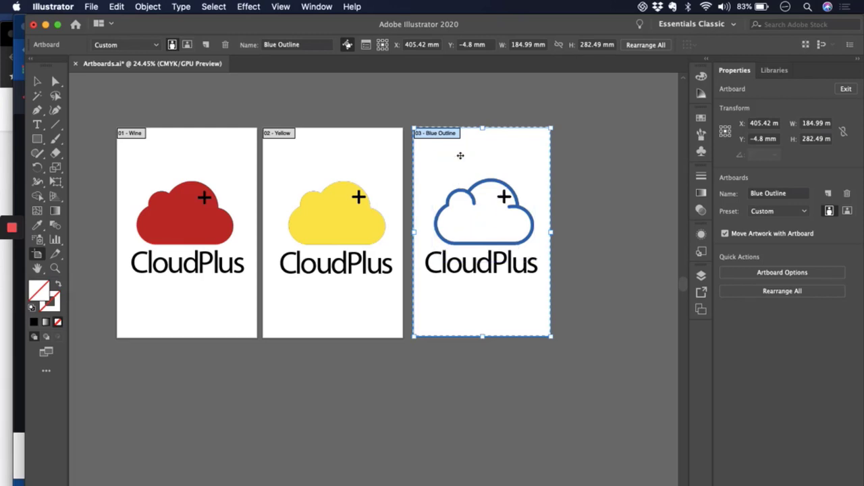
drag(459, 160, 608, 158)
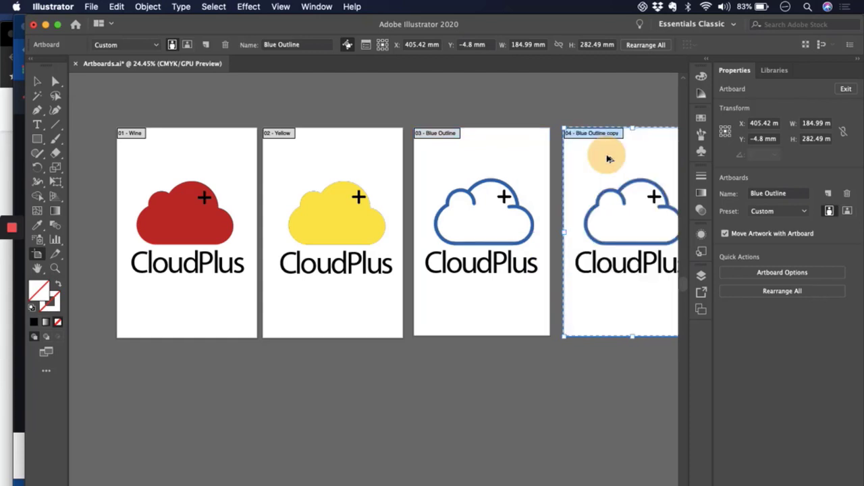
scroll(608, 237, right, 3)
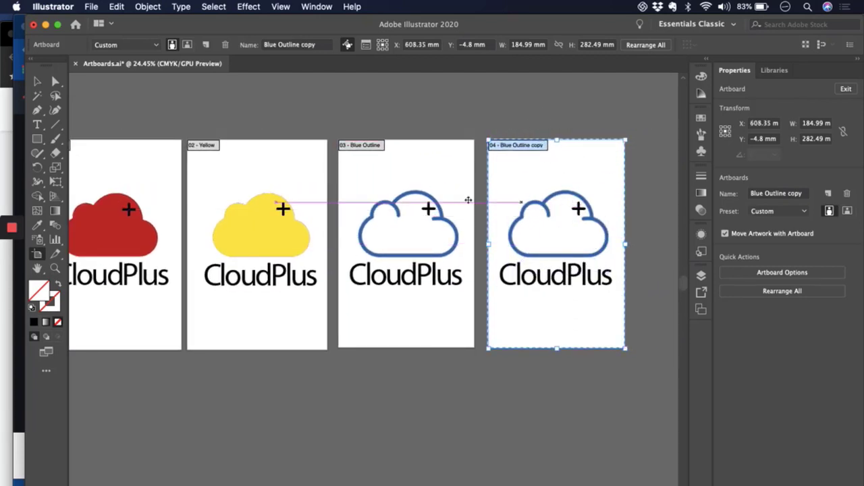
scroll(304, 202, left, 3)
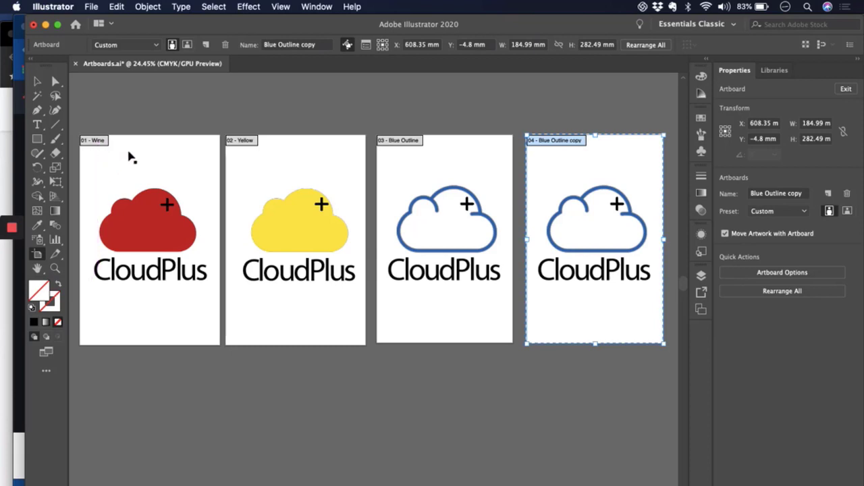
- Rename the Wine artboard to Red
click(106, 160)
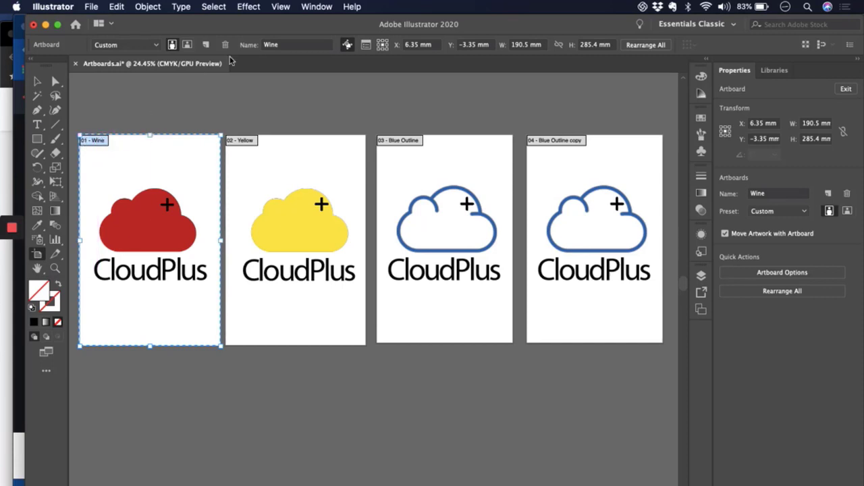
click(285, 44)
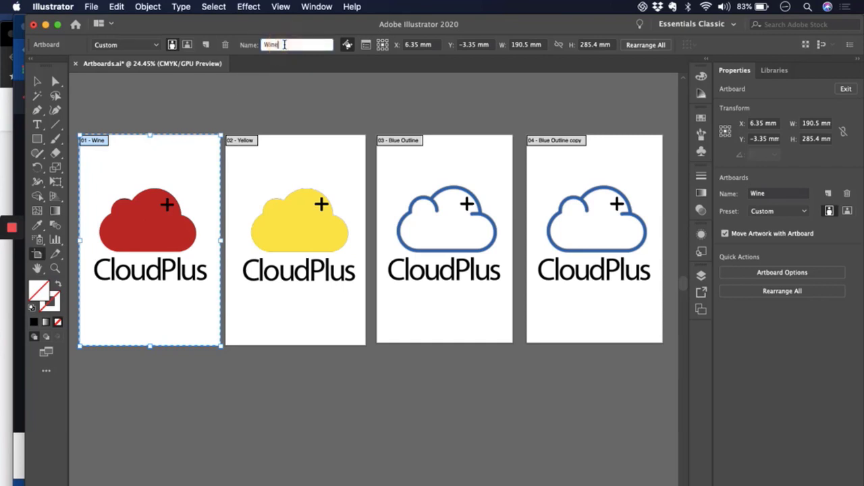
drag(290, 45, 257, 45)
text(Red)
key(Return)
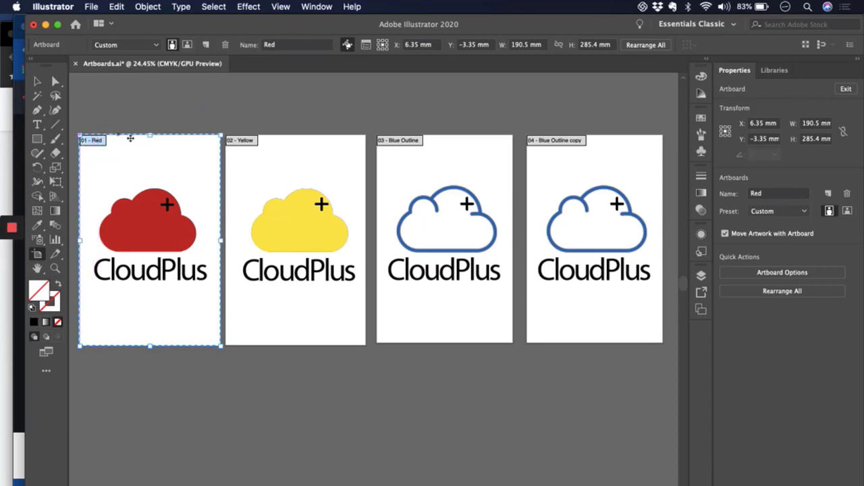
- Move the Yellow artboard to the end of the row and shift Blue Outline and Blue Outline copy toward Red to fill the gap
click(276, 147)
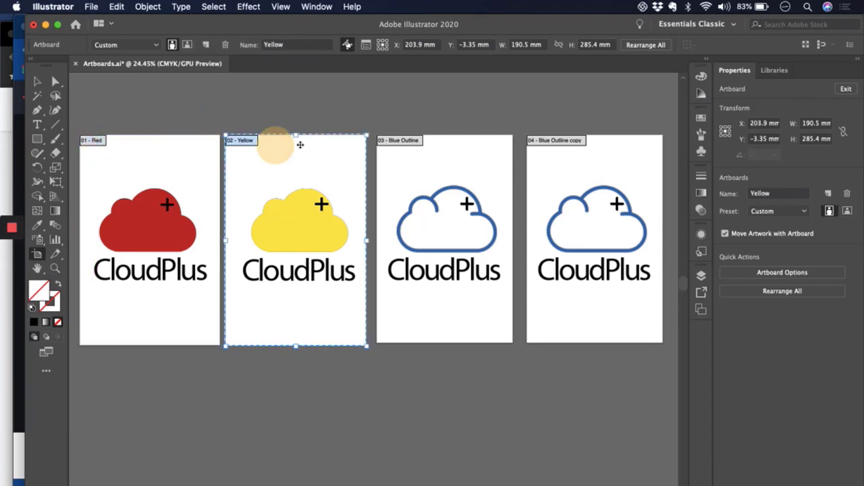
click(439, 168)
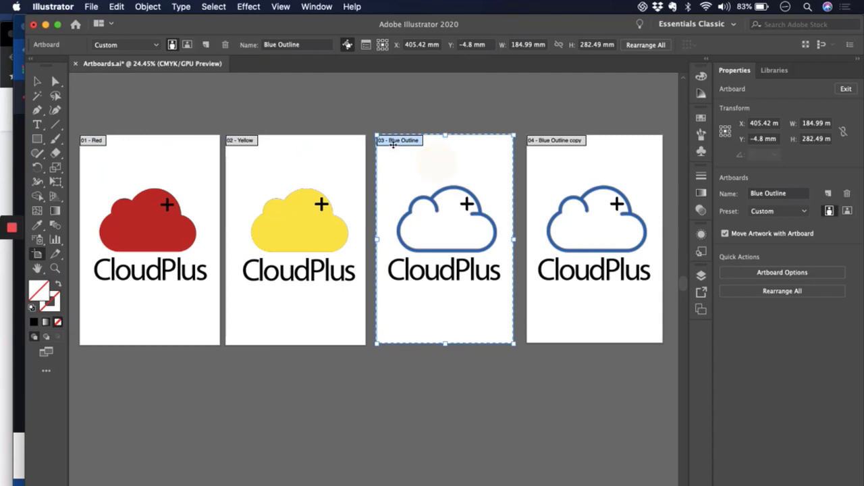
click(588, 162)
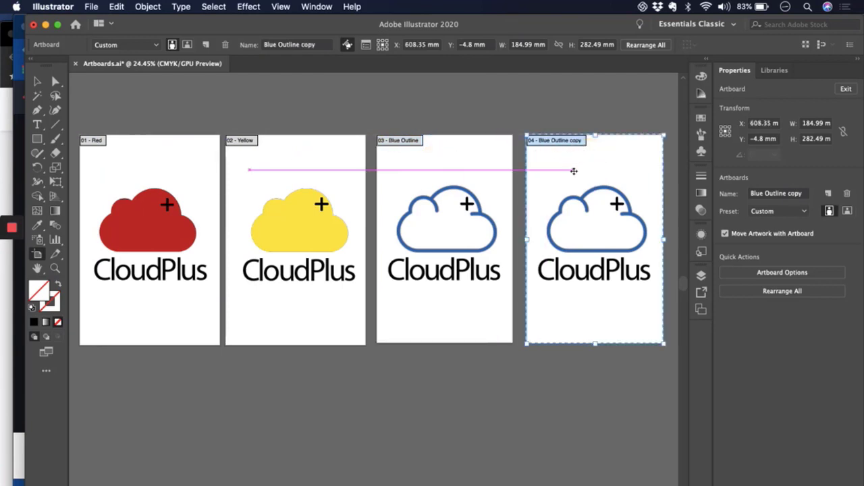
drag(572, 170, 569, 172)
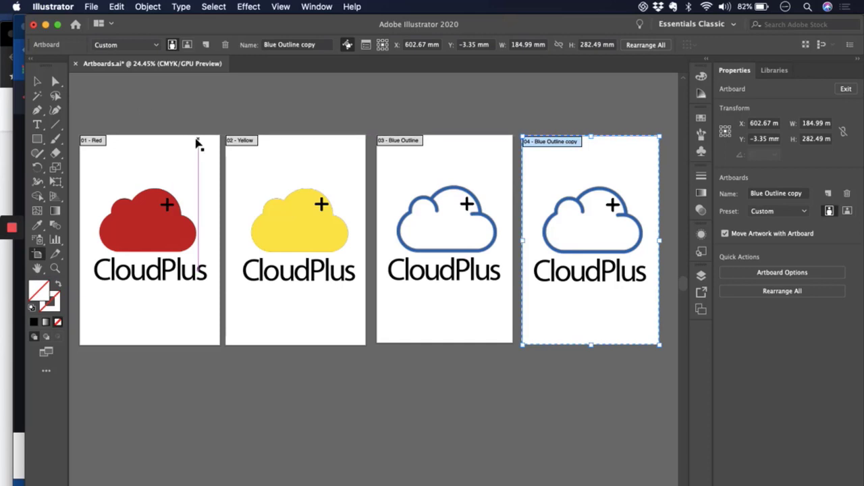
click(284, 161)
drag(272, 165, 388, 341)
drag(484, 150, 341, 148)
drag(591, 161, 447, 158)
drag(372, 363, 559, 189)
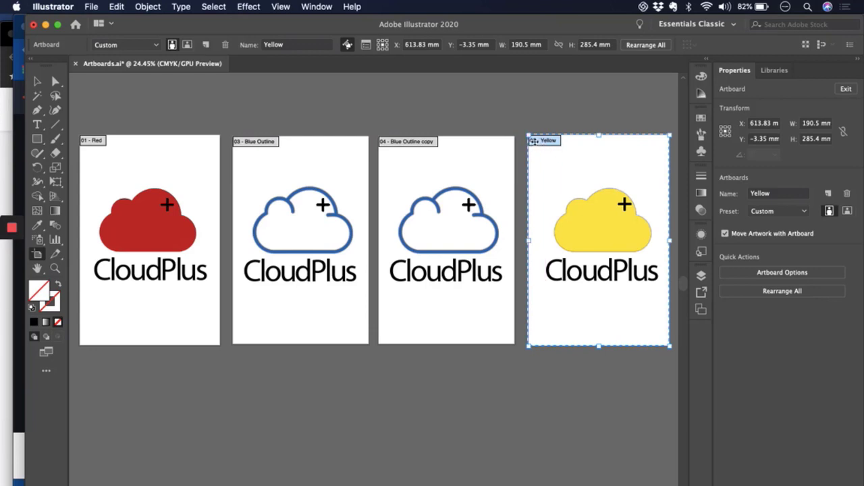
- Reorder the artboard list so that Yellow becomes number 4, after Blue Outline and Blue Outline copy
click(702, 310)
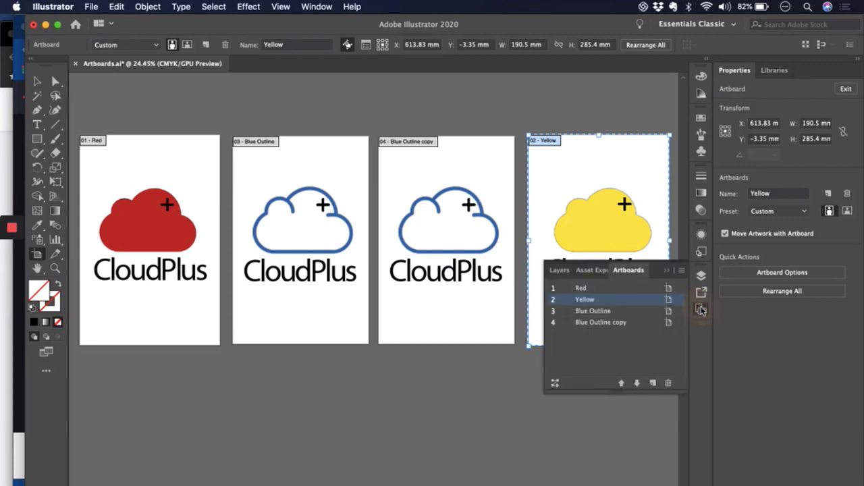
click(594, 289)
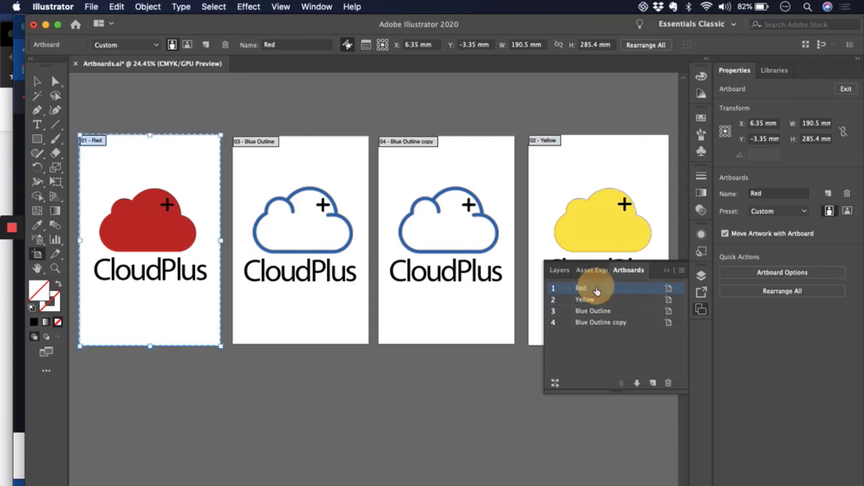
click(597, 303)
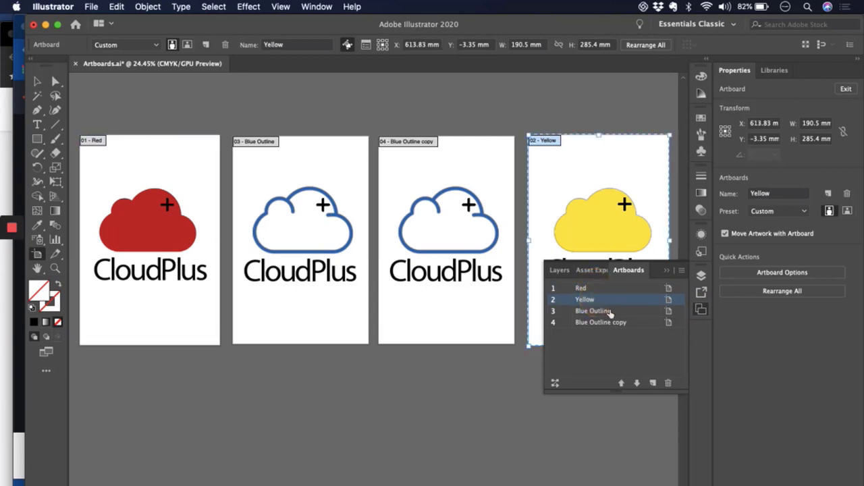
click(610, 312)
click(622, 324)
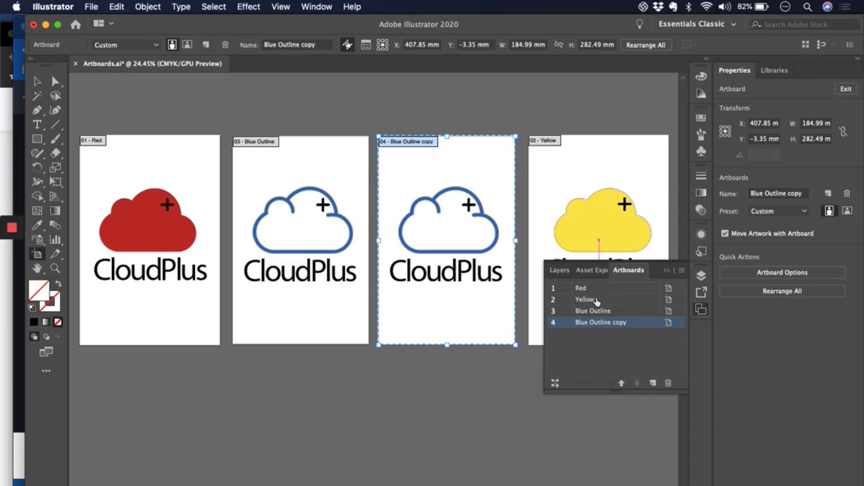
drag(605, 300, 613, 330)
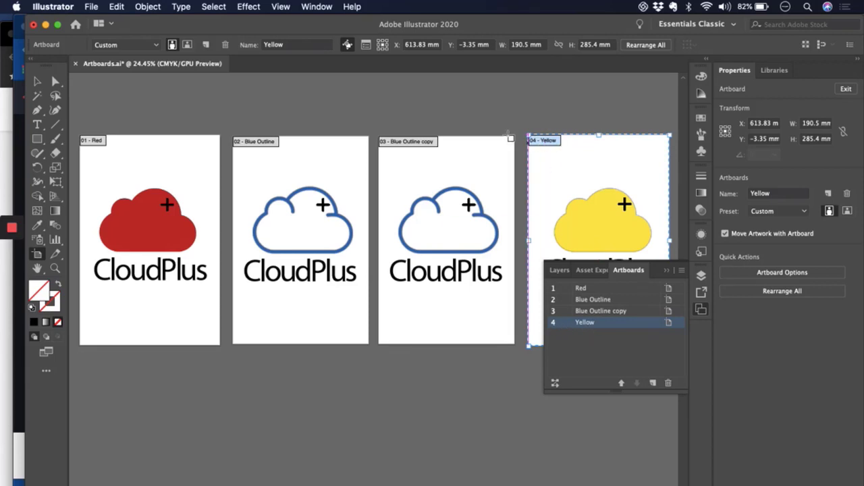
click(669, 271)
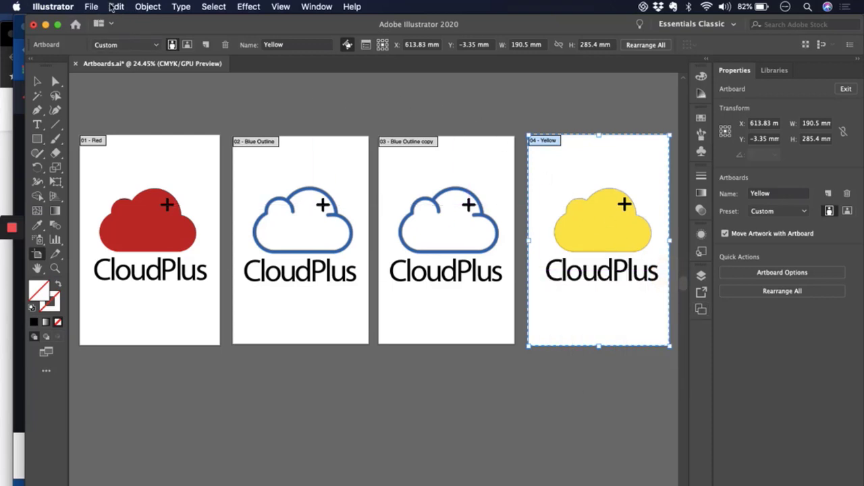
- Set up Export for Screens with only the Yellow artboard selected and the format set to JPG 100
click(92, 8)
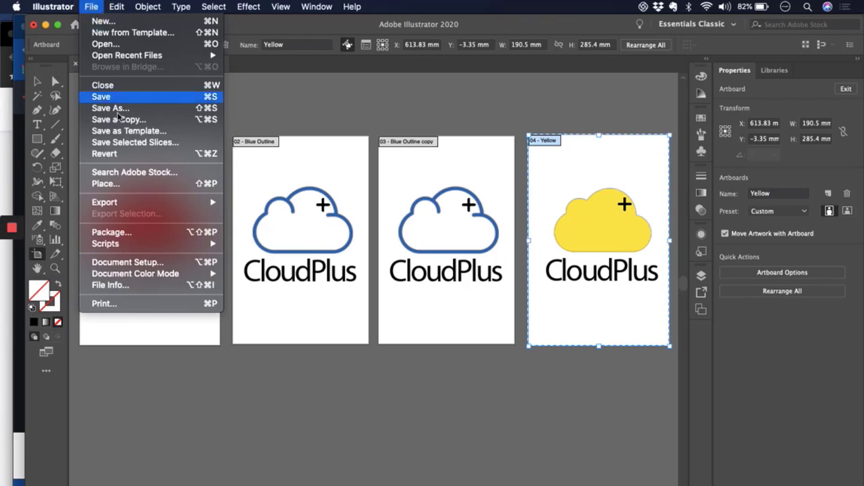
mouse_move(150, 204)
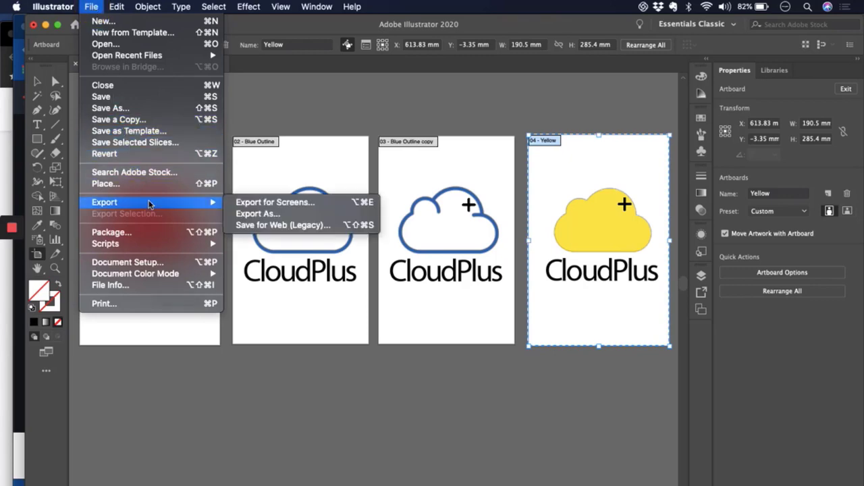
click(291, 202)
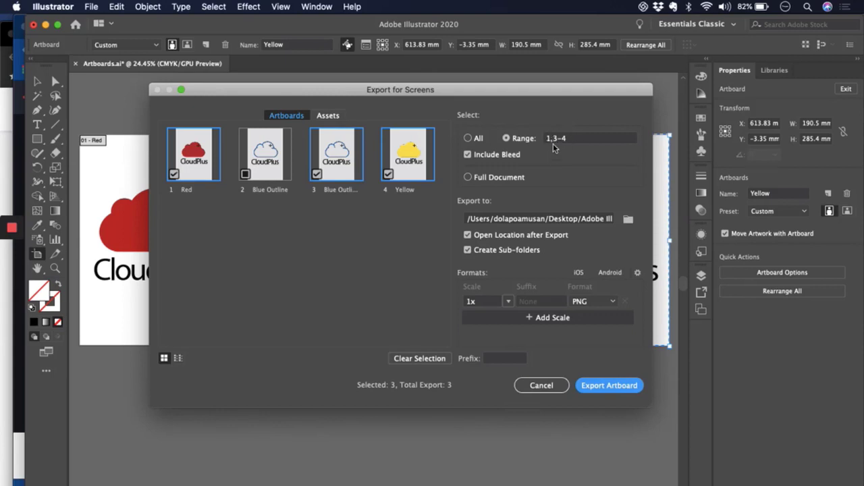
click(245, 175)
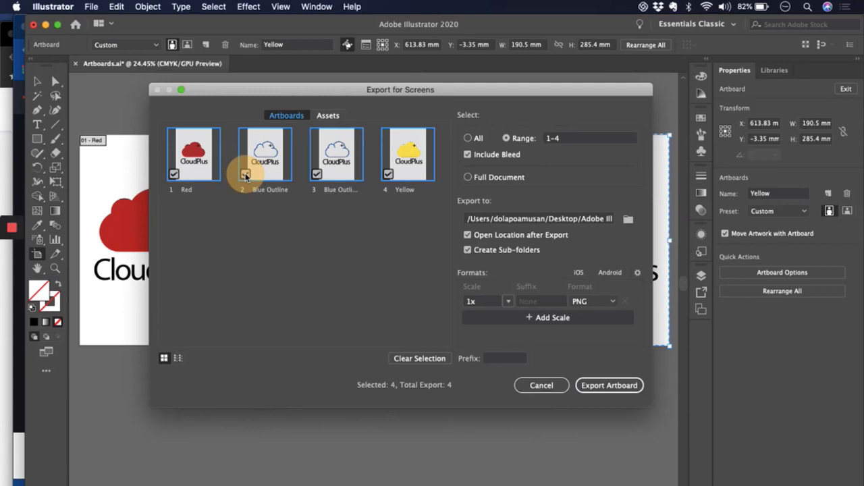
click(567, 141)
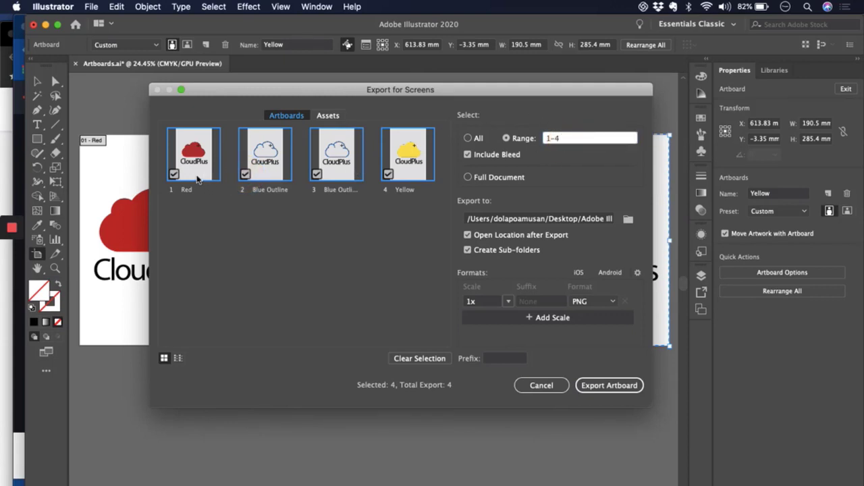
click(174, 174)
click(246, 174)
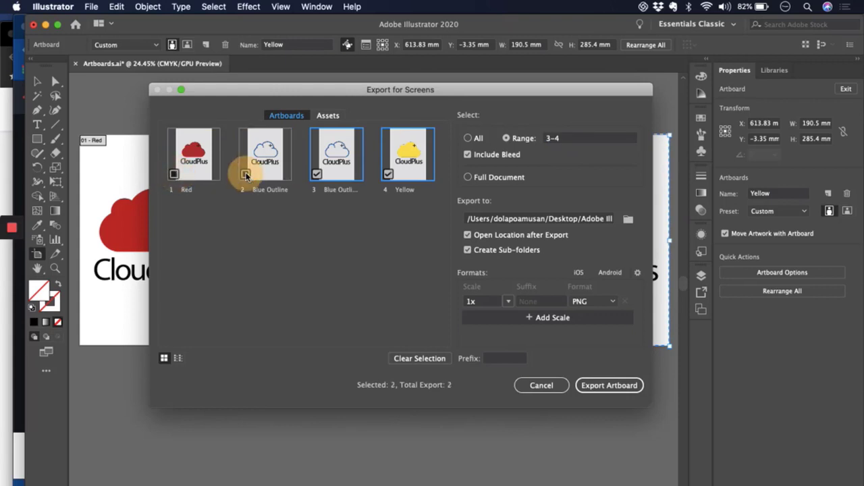
click(318, 175)
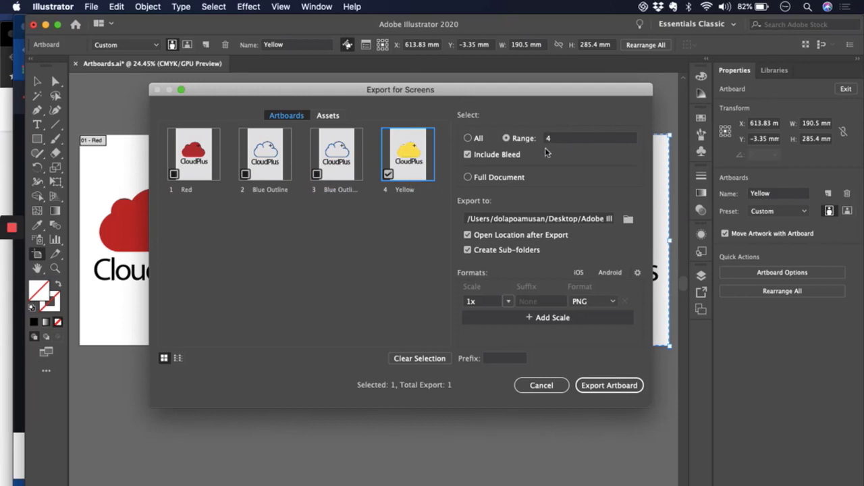
click(604, 303)
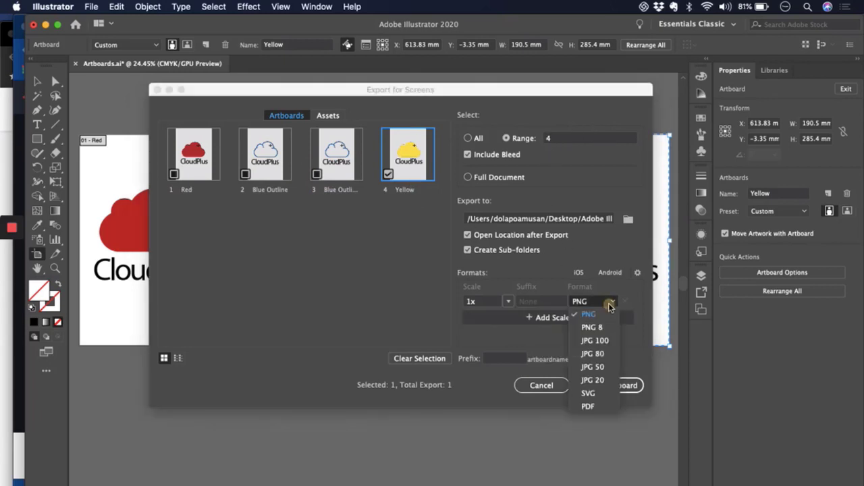
click(597, 345)
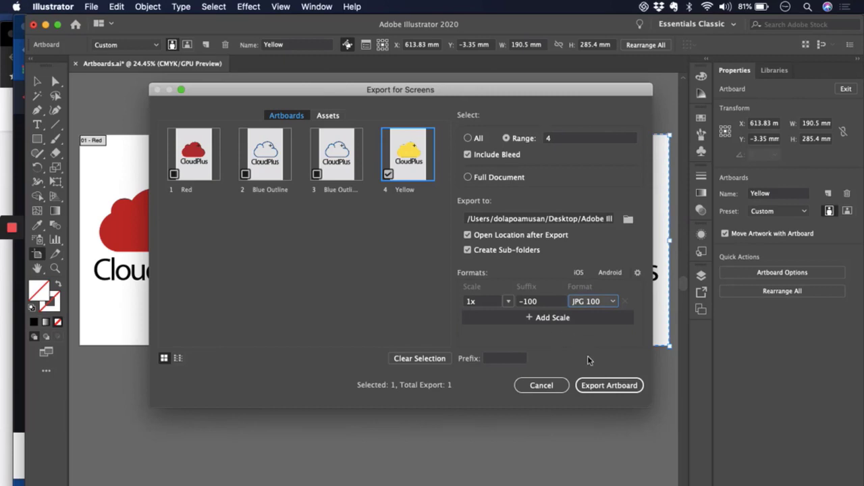
- Export the Yellow artboard and open the resulting Yellow-100.jpg from the 1x folder in Preview
click(604, 385)
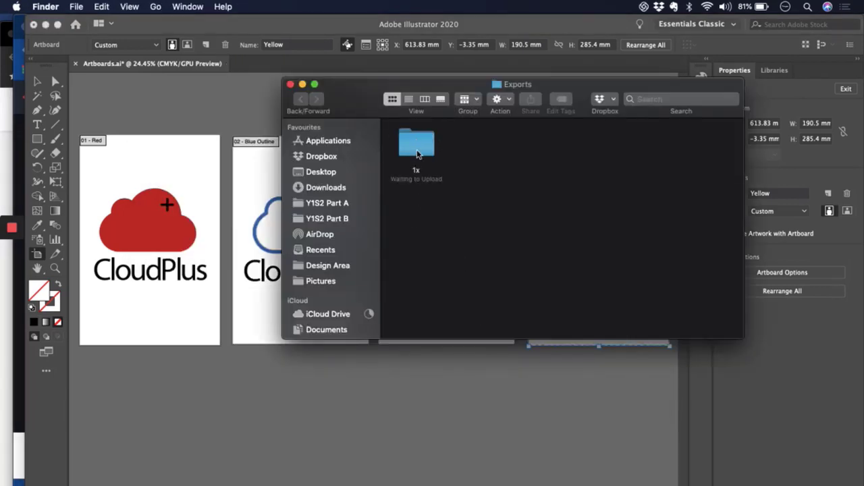
double_click(419, 144)
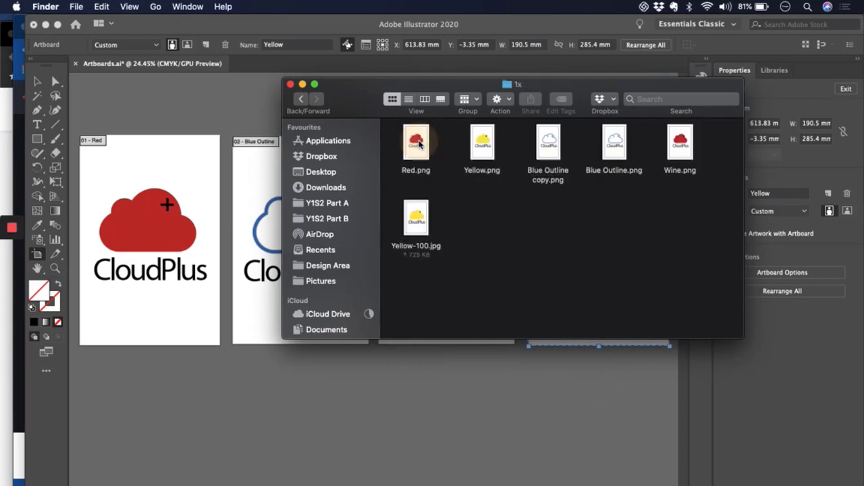
click(415, 223)
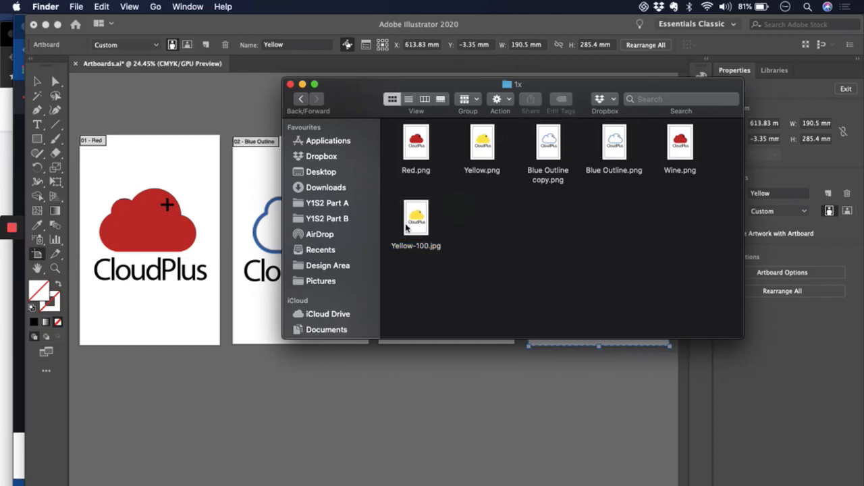
double_click(407, 226)
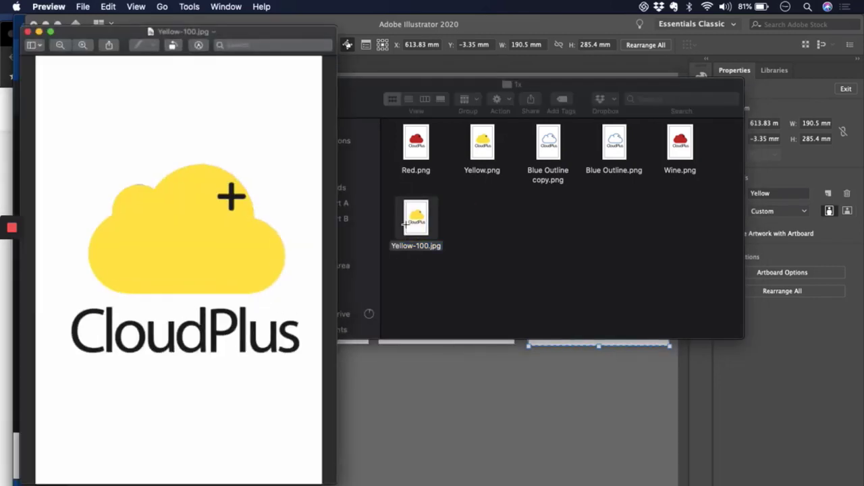
- View the exported Yellow-100.jpg, close it and the 1x folder window, and return to Illustrator
drag(229, 23, 316, 23)
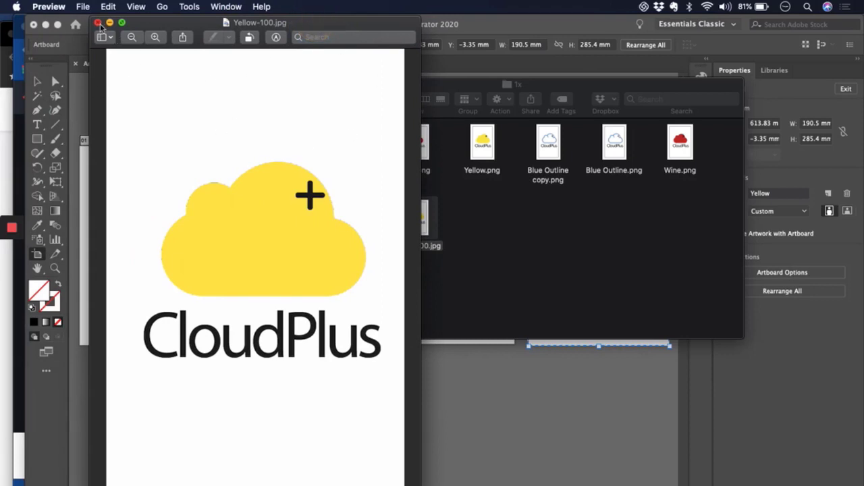
click(98, 23)
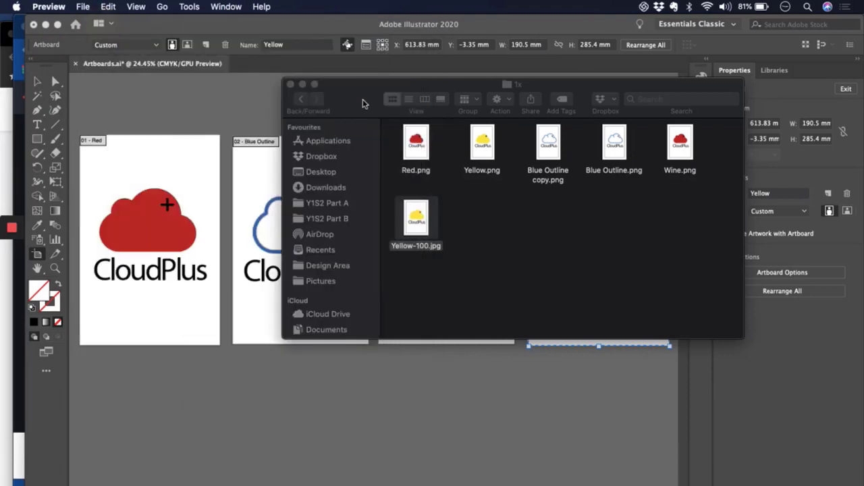
click(289, 84)
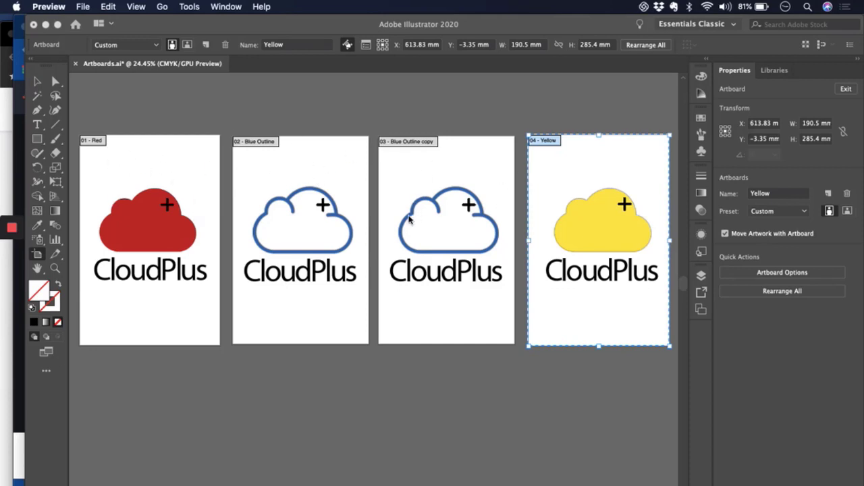
click(368, 119)
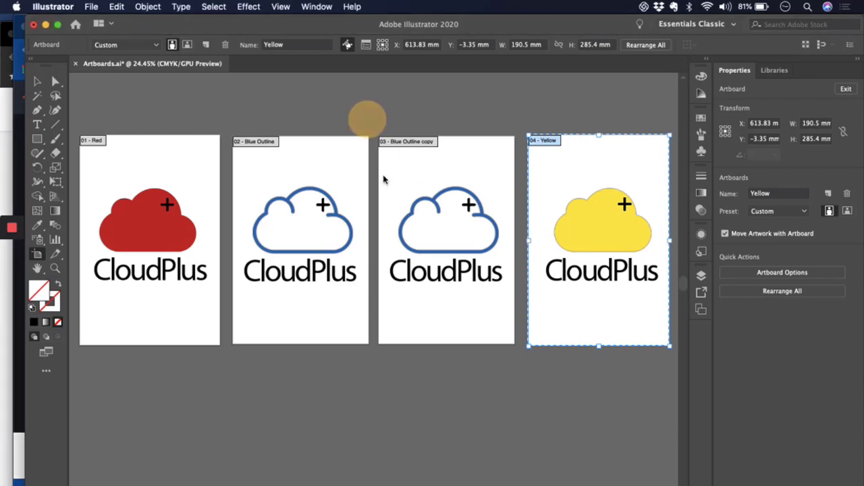
- Review the Yellow artboard's settings in Artboard Options and dismiss them without changes
scroll(391, 194, down, 3)
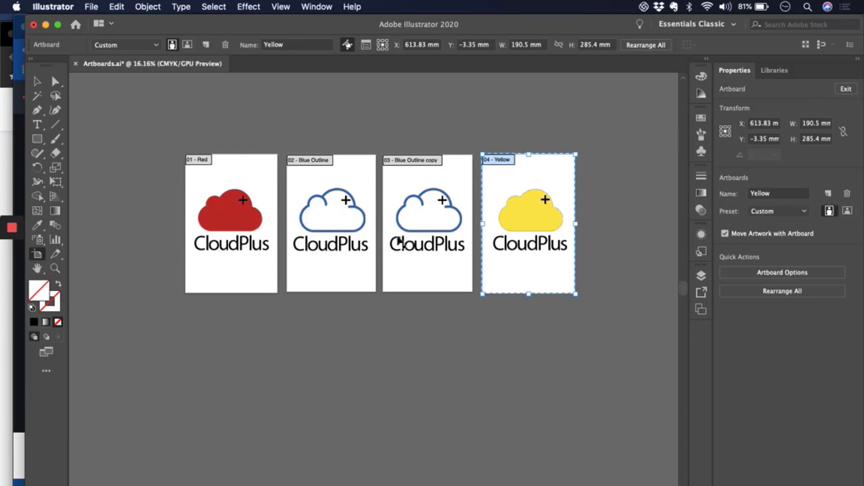
click(776, 272)
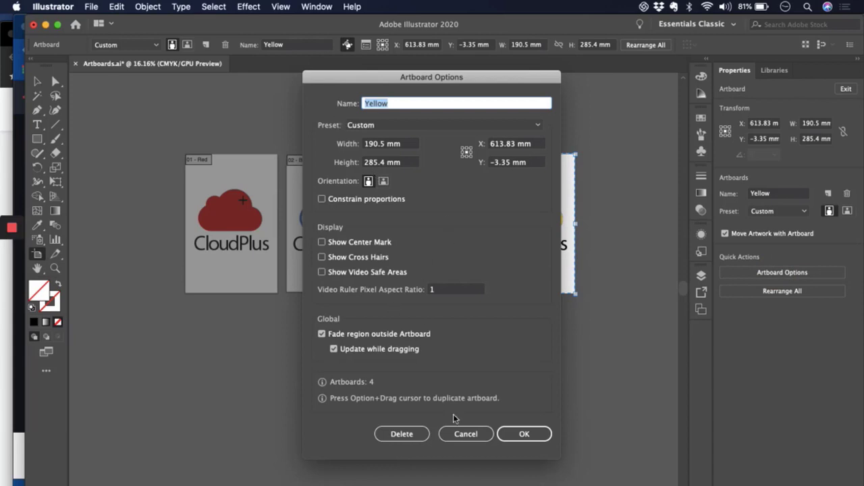
click(470, 436)
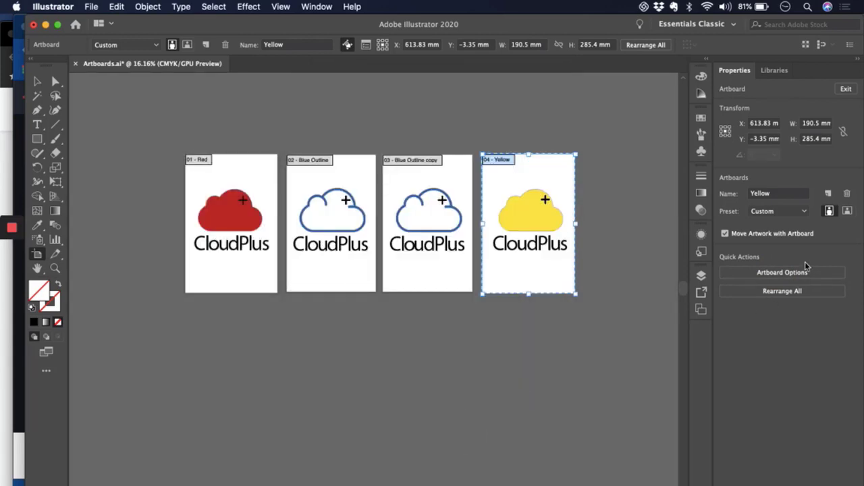
- Rearrange all artboards with the Grid by Row layout, using 2 columns and 7.06 mm spacing
click(792, 293)
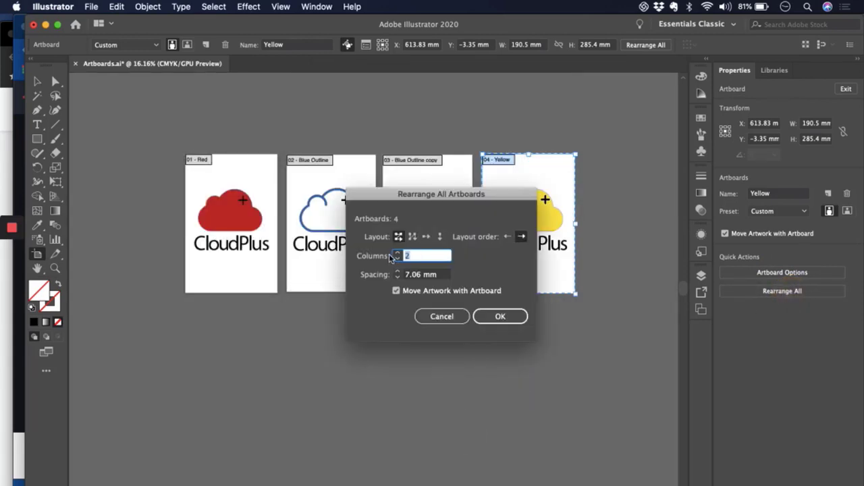
drag(437, 198, 532, 318)
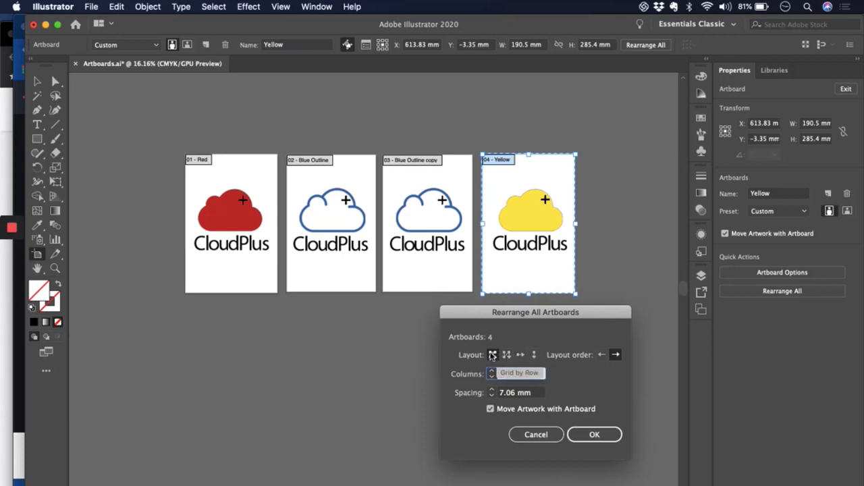
click(501, 373)
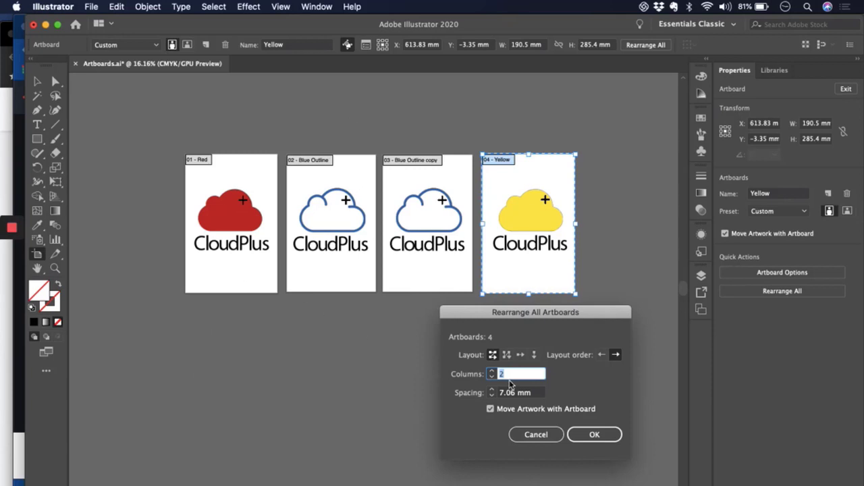
click(583, 432)
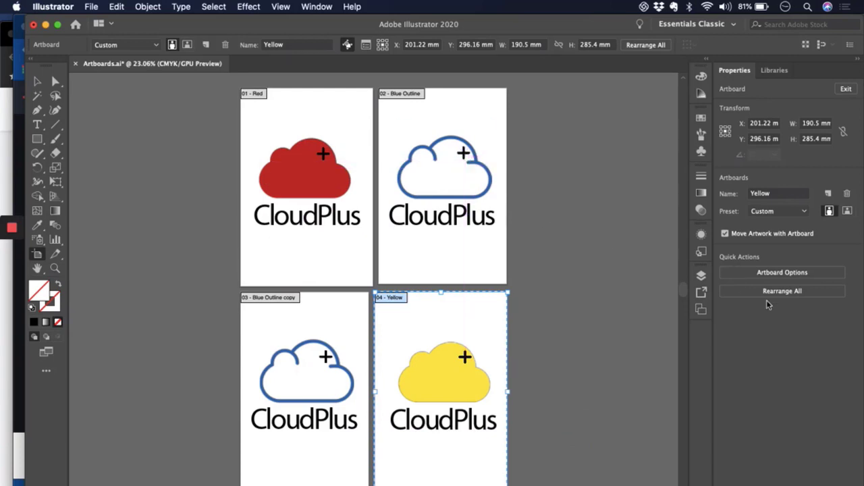
- Rearrange all artboards with the Grid by Column layout, using 2 rows and 7.06 mm spacing
click(786, 293)
drag(558, 316, 588, 234)
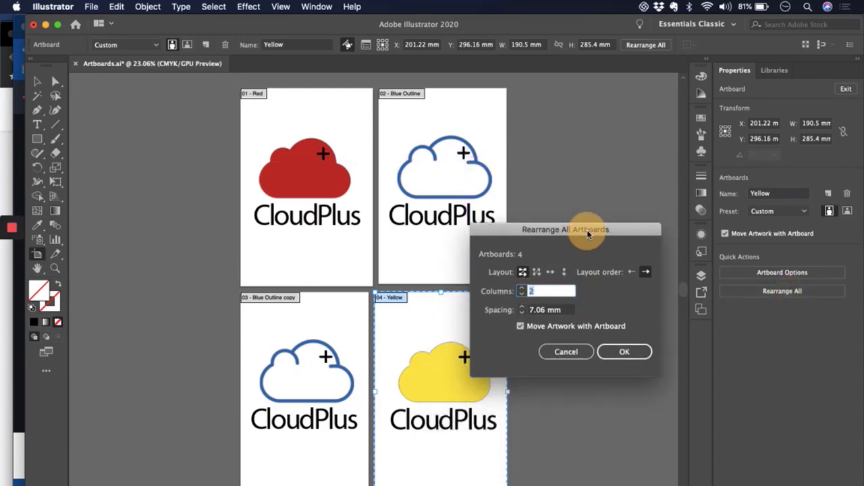
click(537, 272)
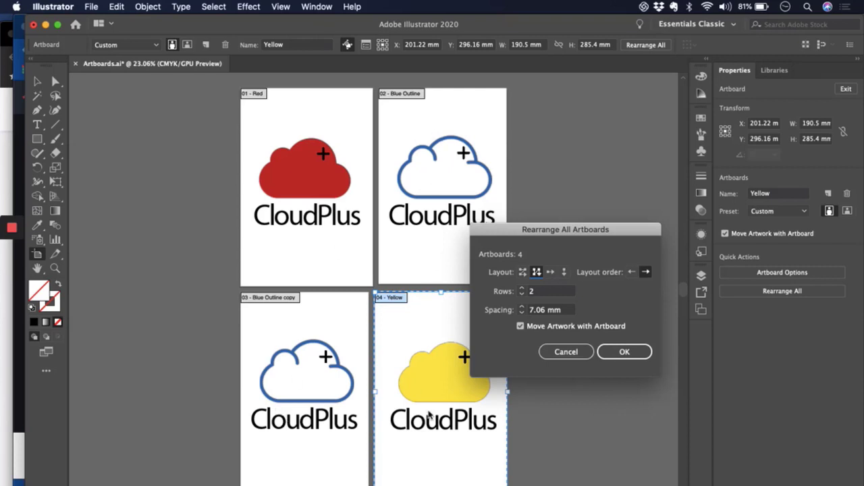
click(618, 351)
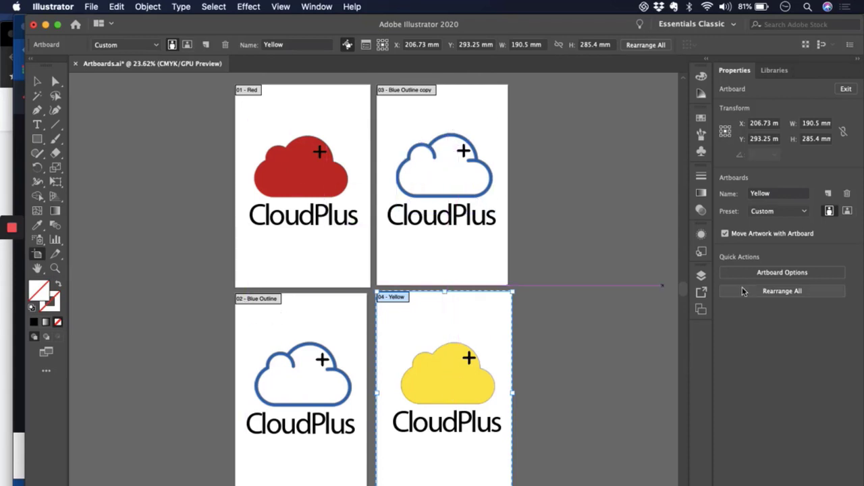
- Rearrange all artboards into a single horizontal row with 7.06 mm spacing
click(765, 293)
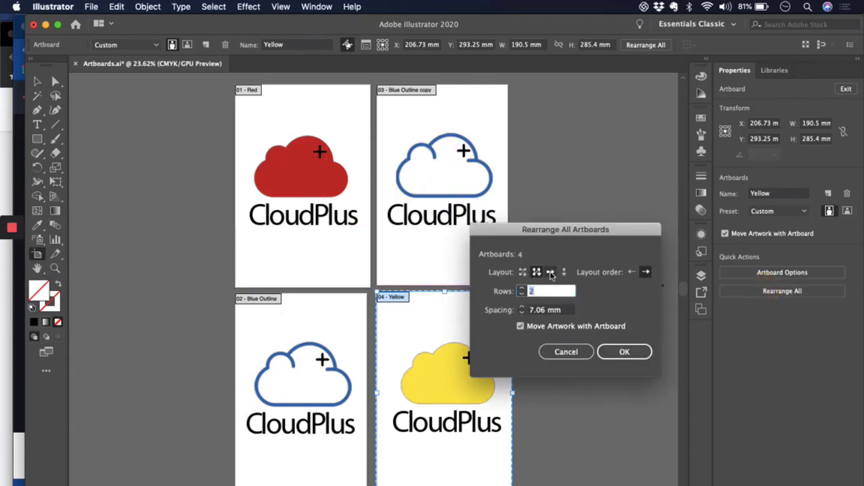
click(550, 273)
click(621, 351)
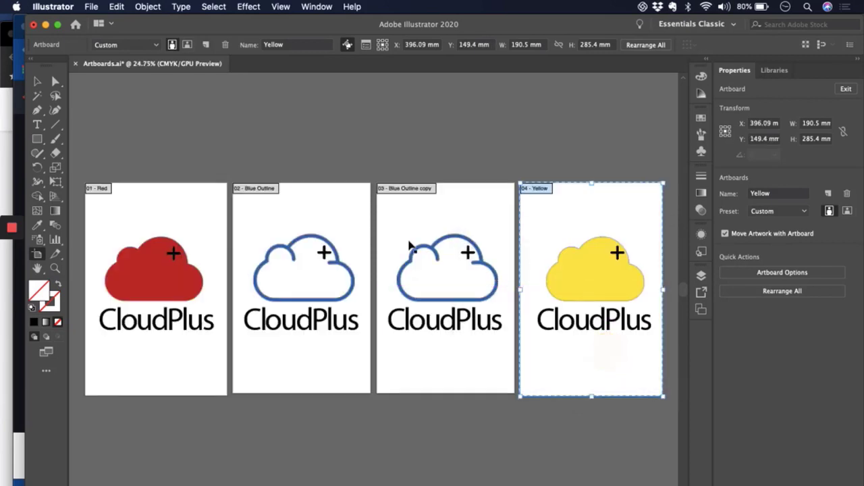
- Rearrange all artboards into a single vertical column with 7.06 mm spacing
click(797, 287)
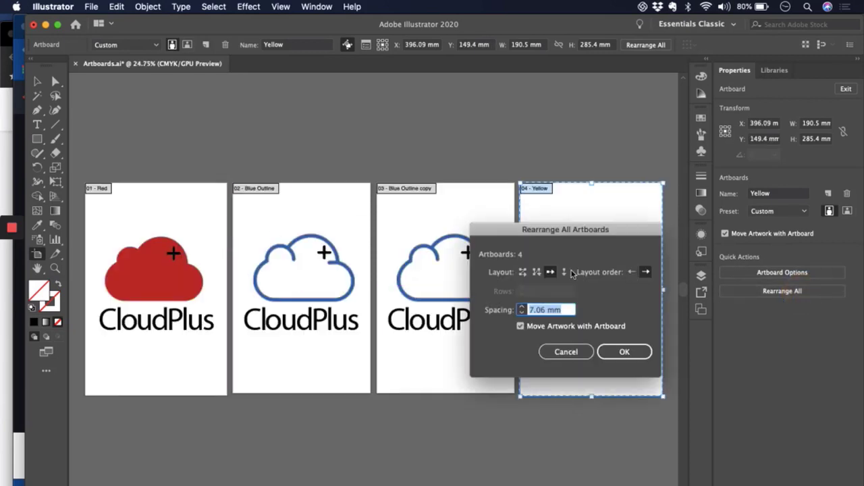
click(565, 272)
click(625, 351)
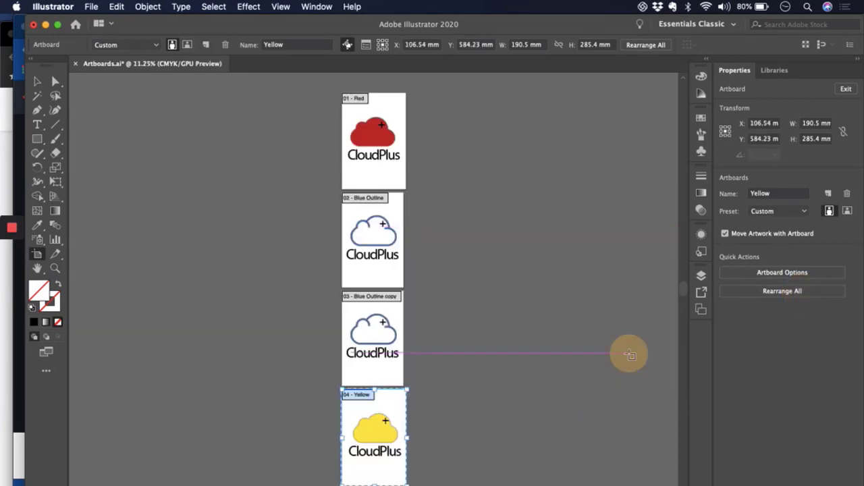